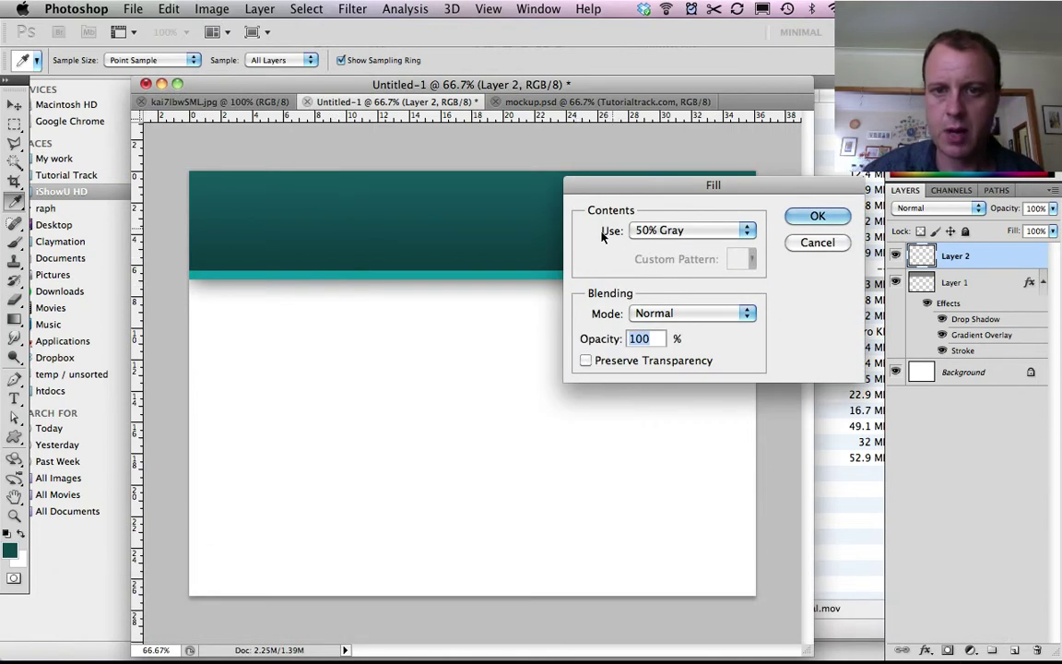
- Fill the empty Layer 2 with the solid colour #16474f in Normal mode at 100% opacity
{"action": "left_click", "coordinate": [669, 234]}
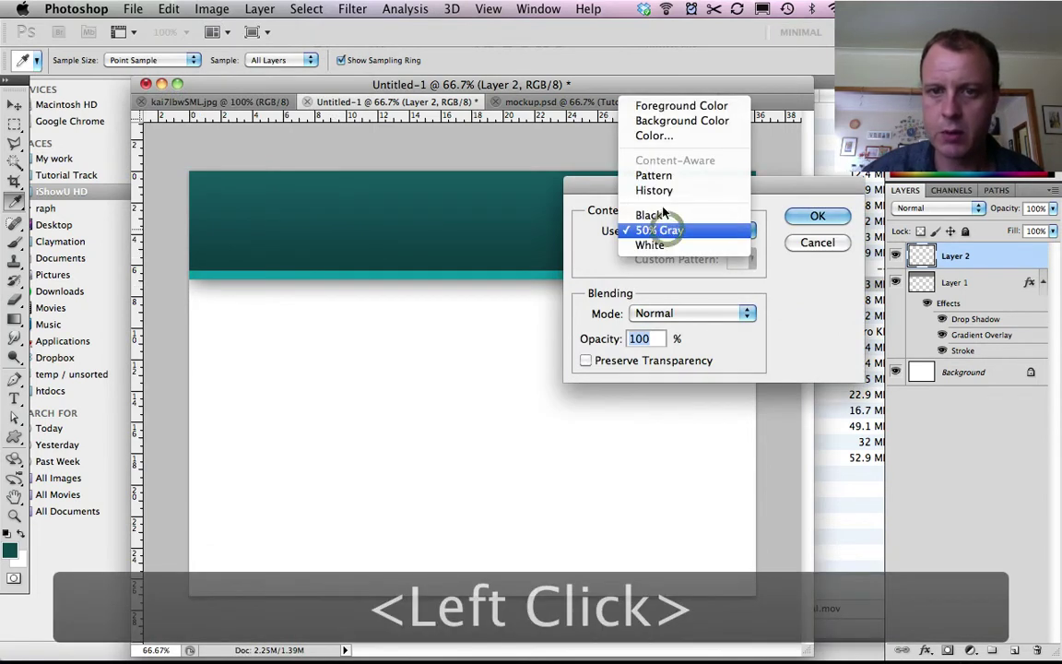
{"action": "left_click", "coordinate": [672, 136]}
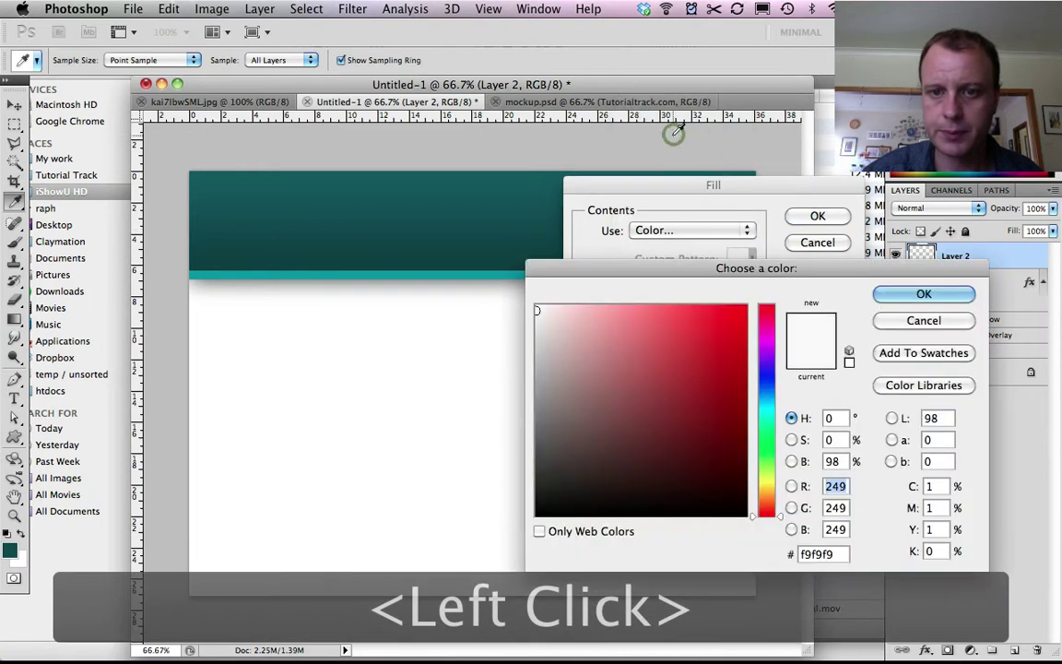
{"action": "double_click", "coordinate": [814, 554]}
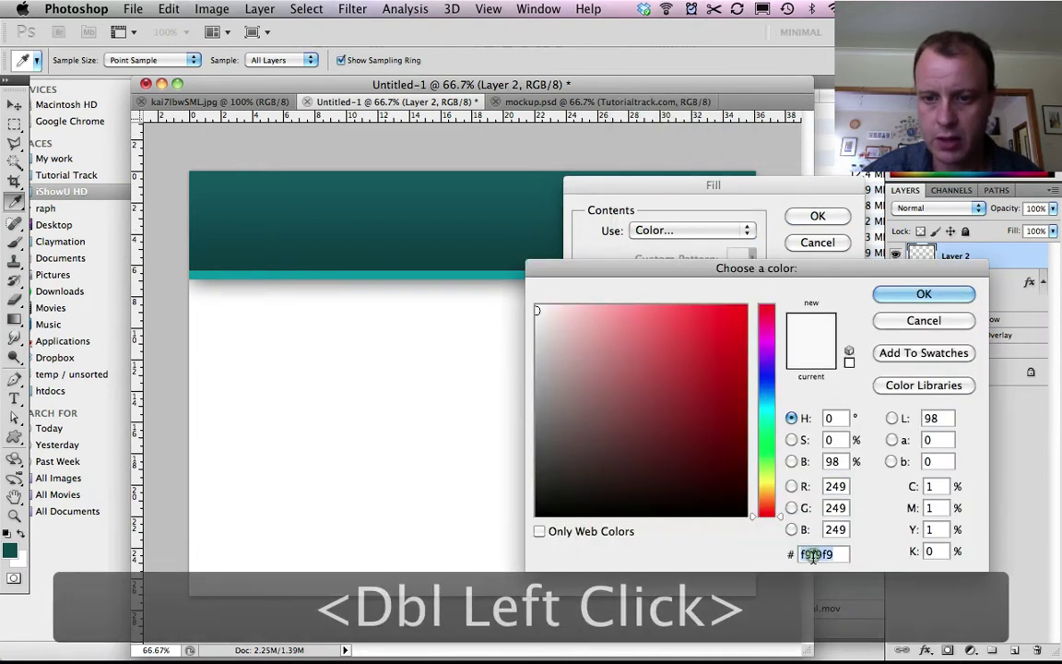
{"action": "type", "text": "16474f"}
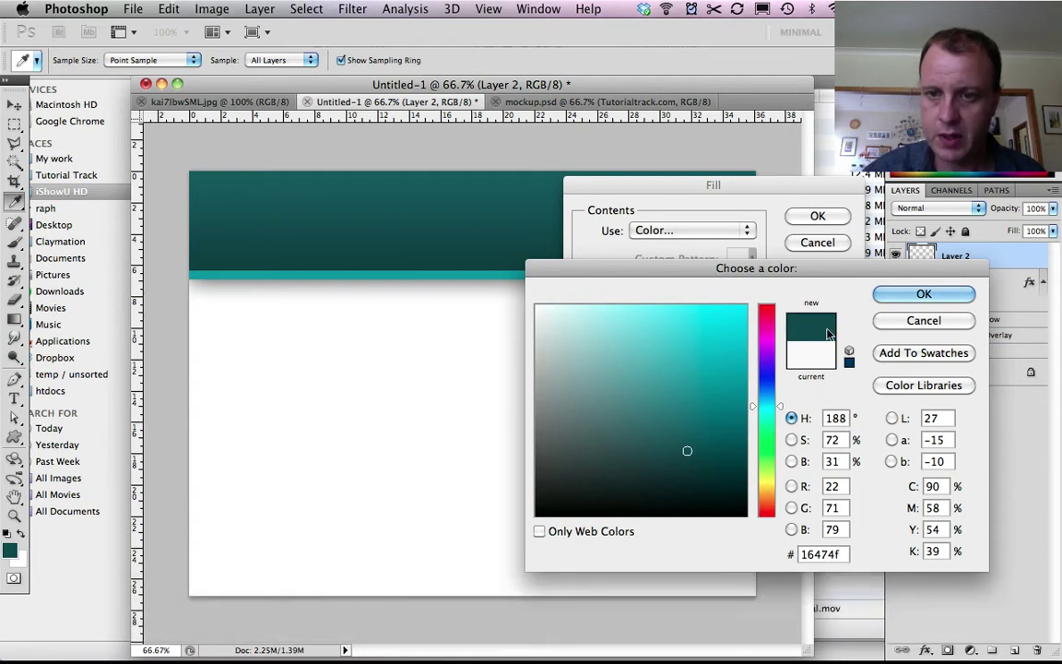
{"action": "left_click", "coordinate": [891, 294]}
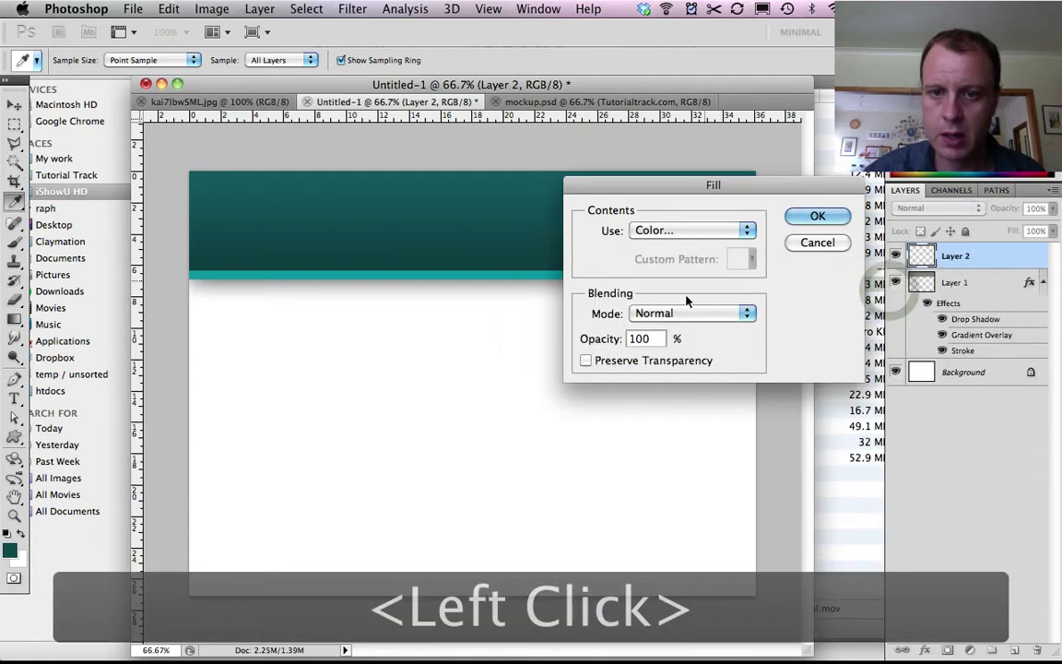
{"action": "left_click", "coordinate": [817, 216]}
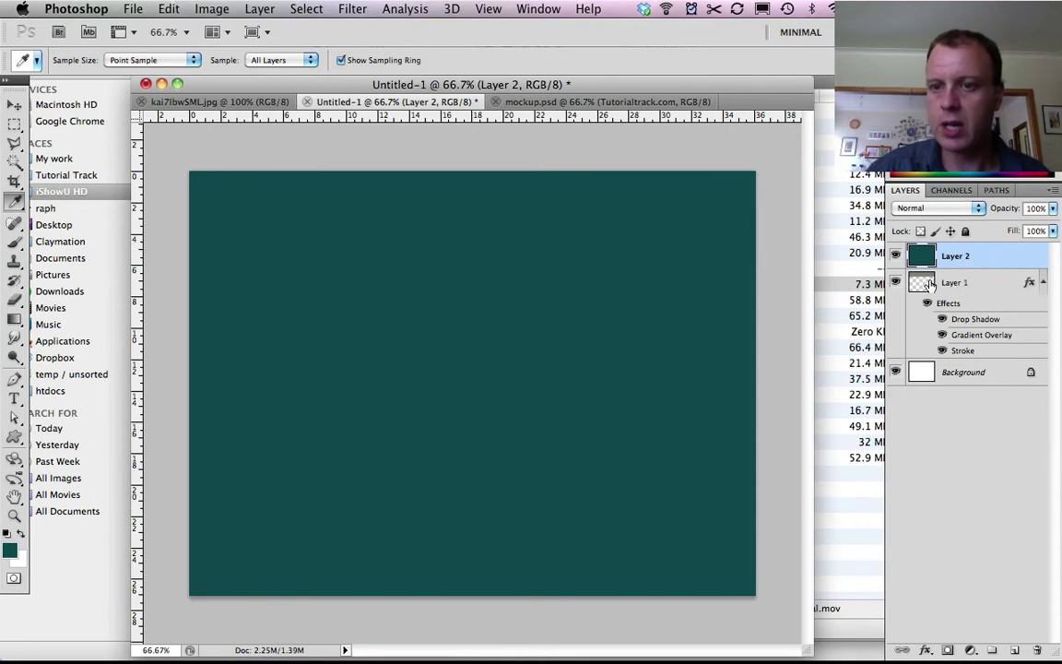
- Check the artwork under Layer 2 by toggling its visibility, and move Layer 2 directly below Layer 1
{"action": "left_click", "coordinate": [896, 255]}
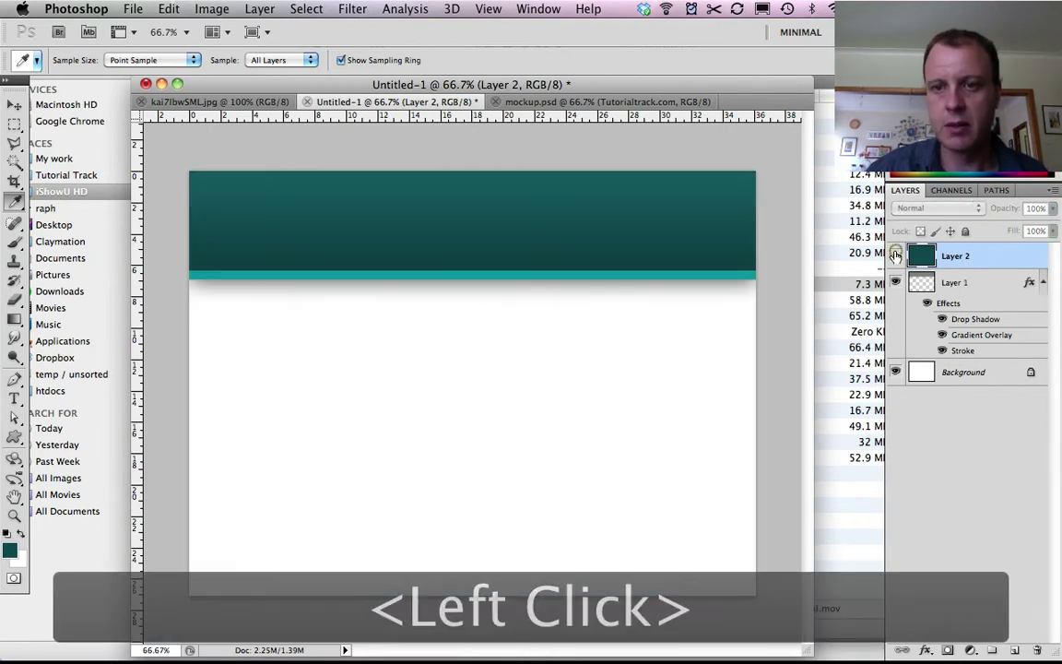
{"action": "left_click", "coordinate": [895, 256]}
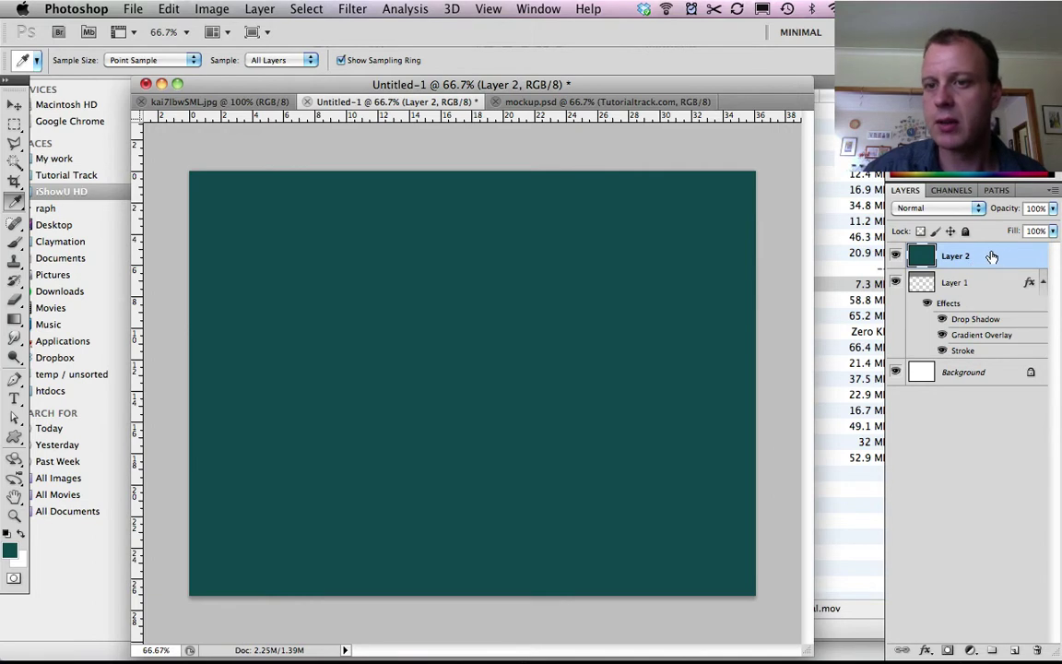
{"action": "left_click_drag", "start_coordinate": [991, 252], "coordinate": [996, 339]}
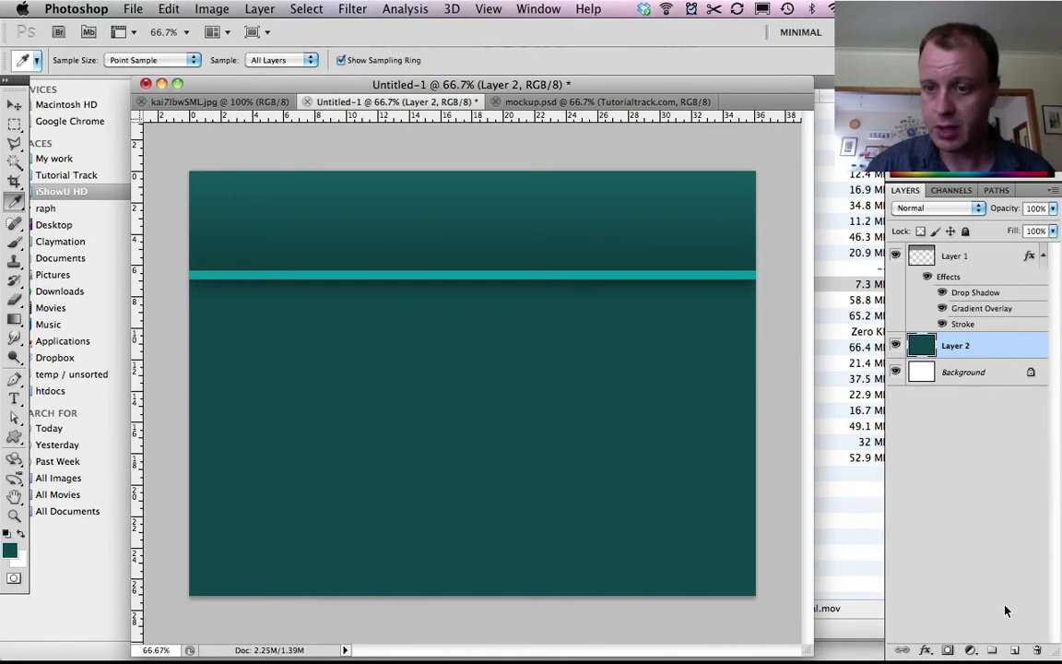
- Add a new empty layer directly above Layer 2 and activate the Rectangular Marquee tool
{"action": "left_click", "coordinate": [1013, 651]}
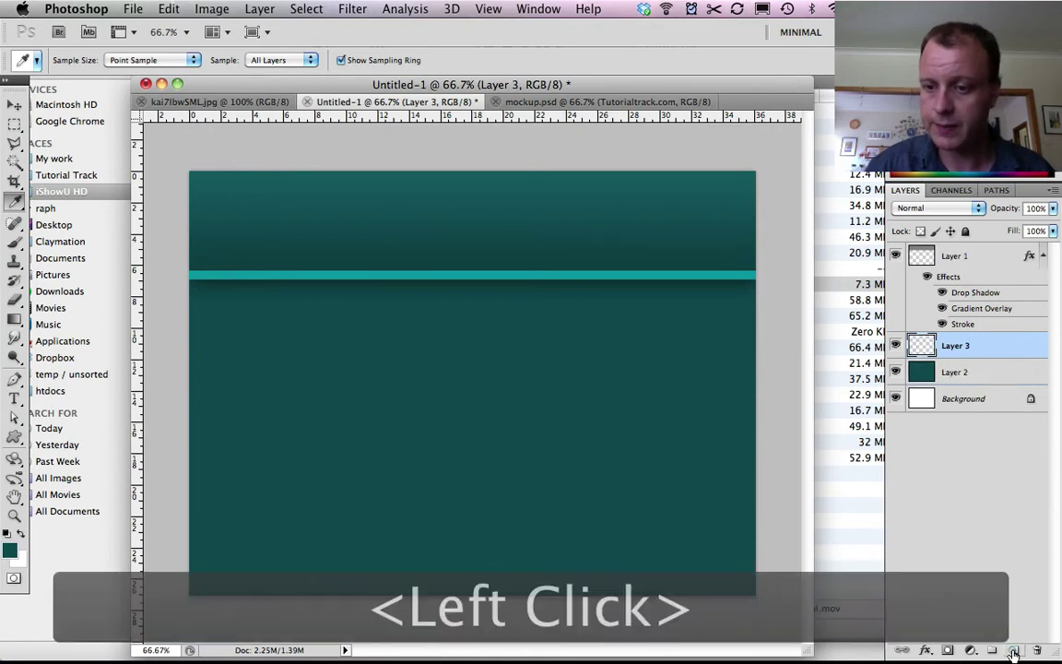
{"action": "left_click", "coordinate": [13, 127]}
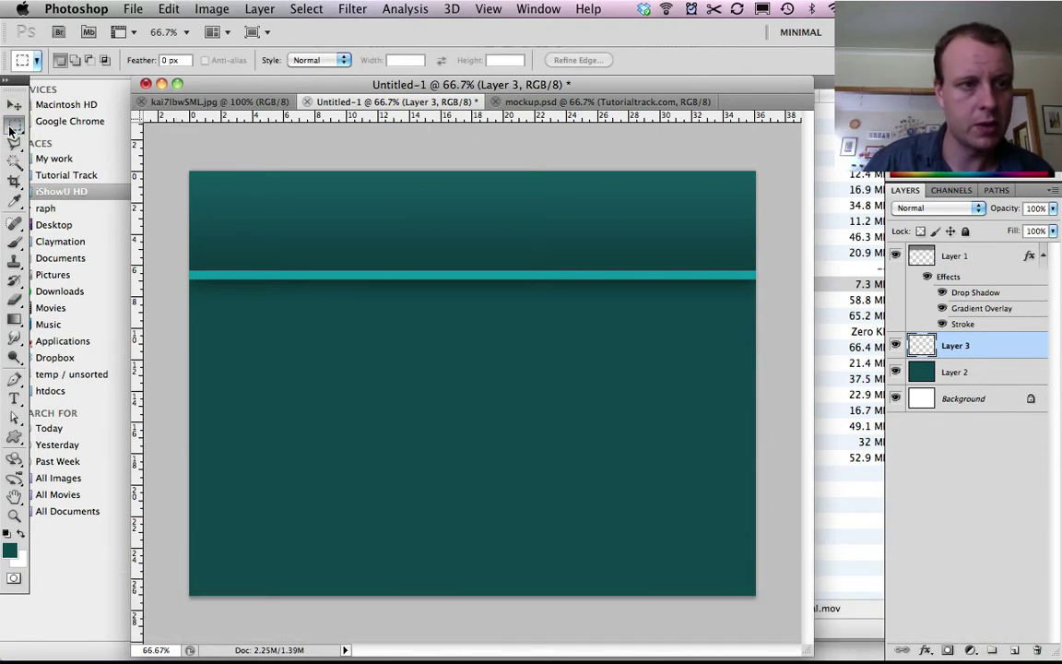
{"action": "left_click_drag", "start_coordinate": [175, 559], "coordinate": [236, 608]}
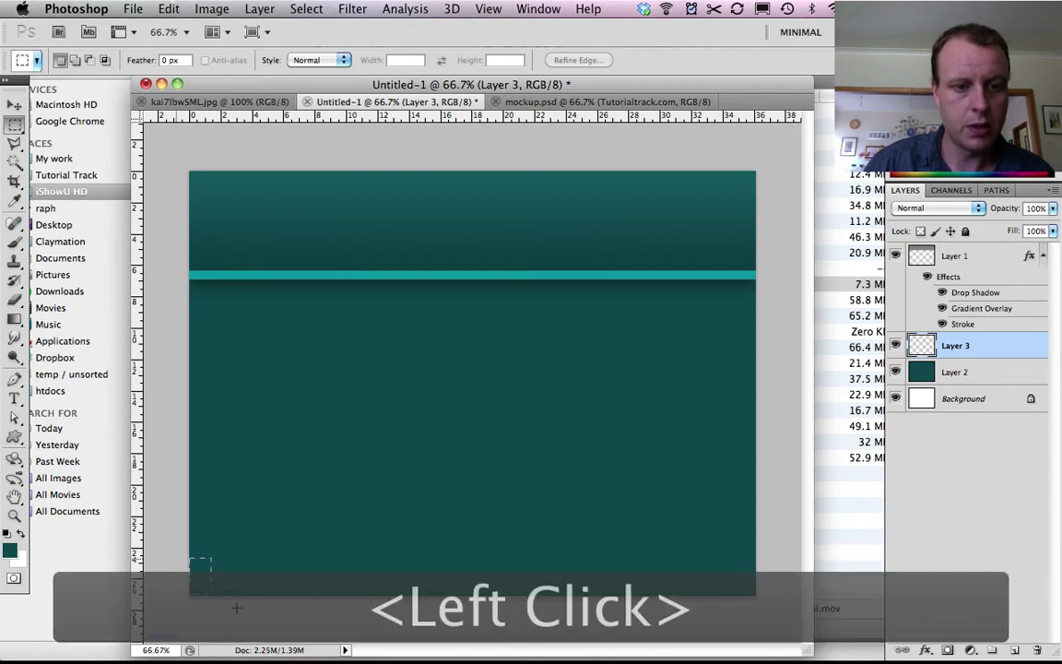
{"action": "left_click_drag", "start_coordinate": [713, 655], "coordinate": [689, 544]}
{"action": "left_click", "coordinate": [782, 607]}
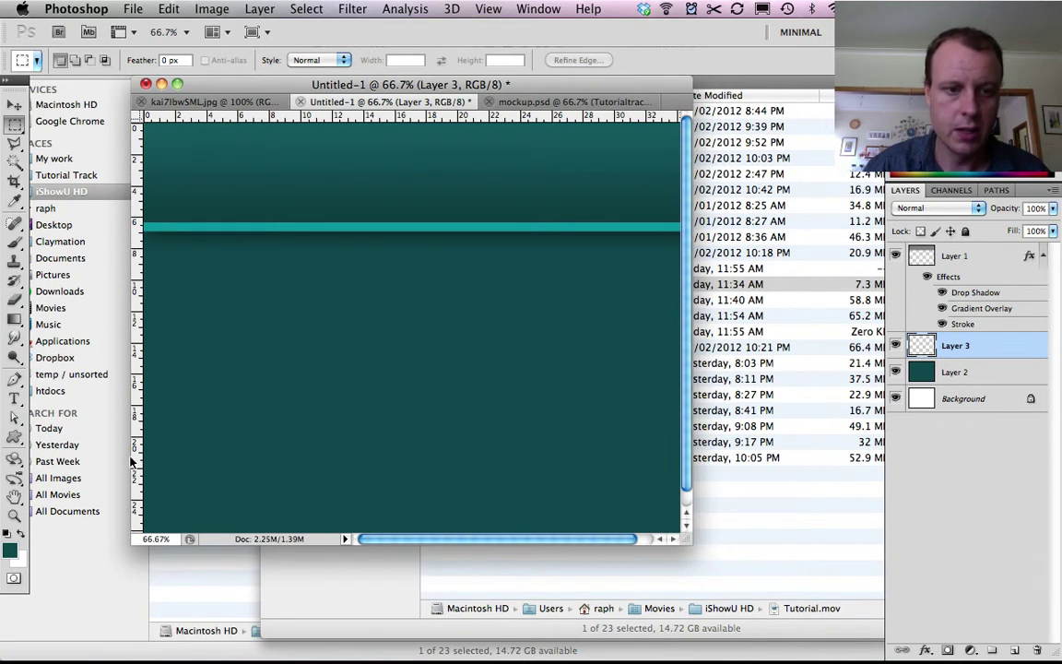
{"action": "left_click_drag", "start_coordinate": [139, 446], "coordinate": [183, 491]}
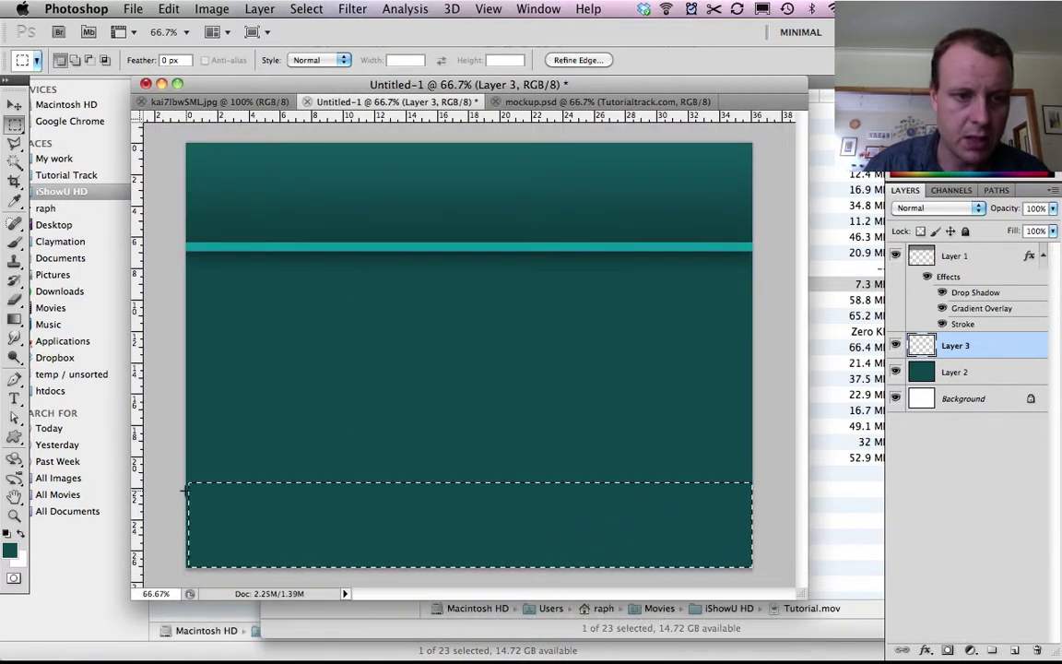
{"action": "left_click", "coordinate": [181, 491]}
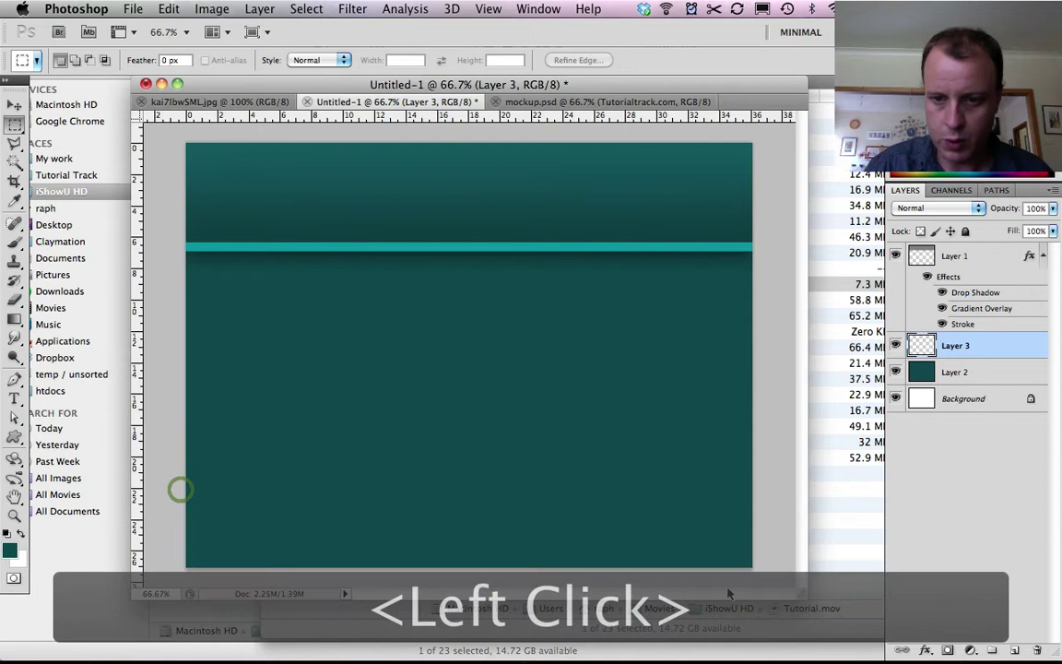
- Select a full-width strip along the canvas's lower edge, starting at about 24.5 on the vertical ruler, and fill it using the Color option at 100% opacity
{"action": "left_click_drag", "start_coordinate": [800, 593], "coordinate": [764, 587]}
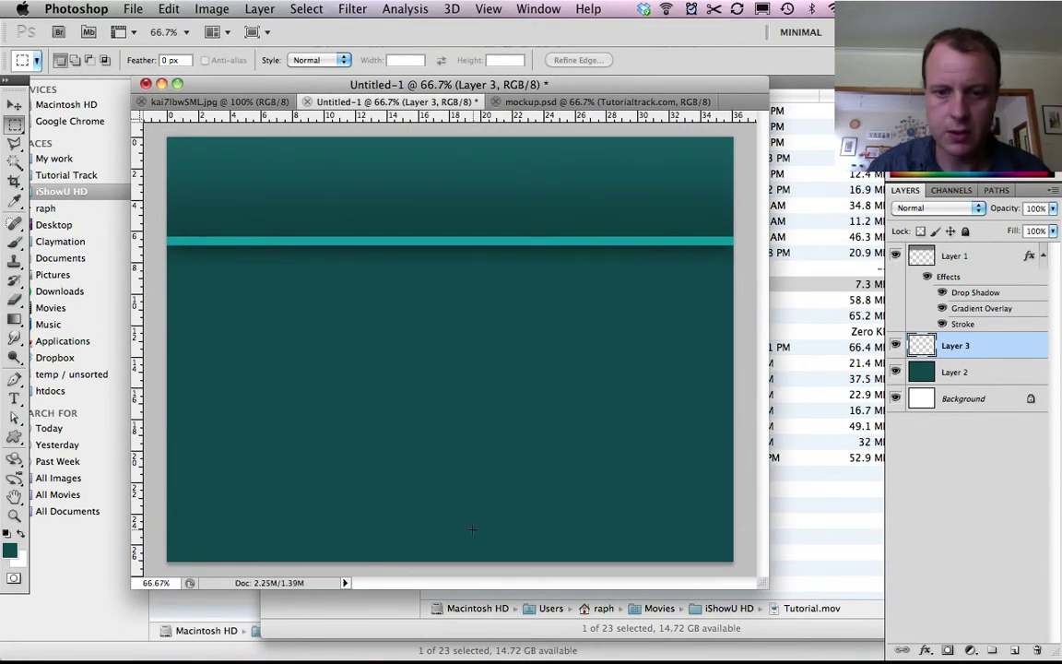
{"action": "left_click", "coordinate": [152, 521]}
{"action": "left_click_drag", "start_coordinate": [321, 563], "coordinate": [735, 561]}
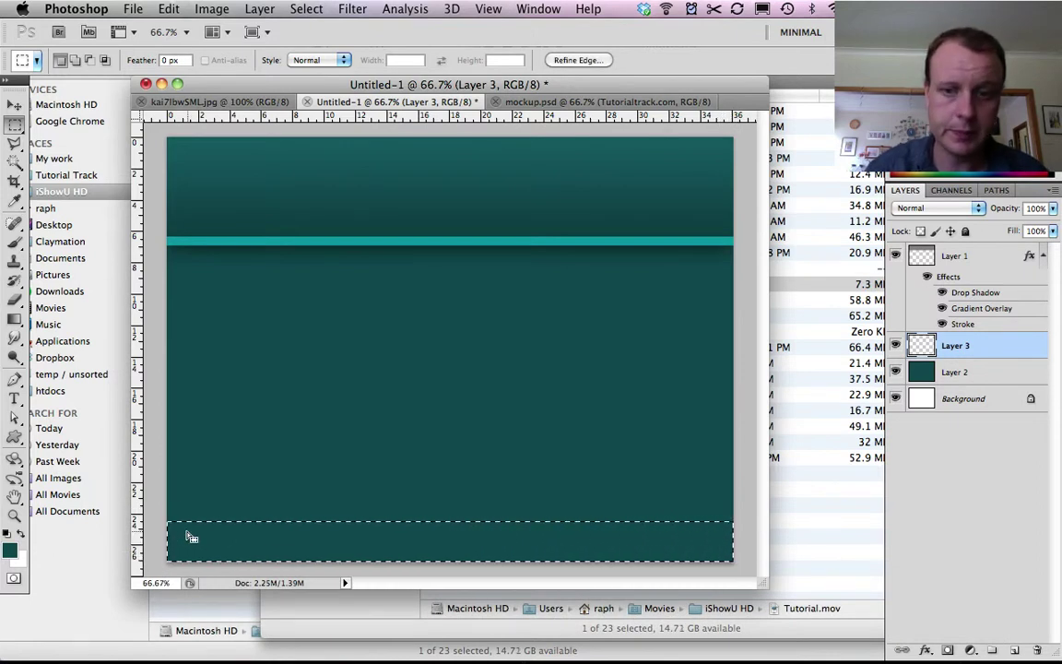
{"action": "left_click", "coordinate": [172, 9]}
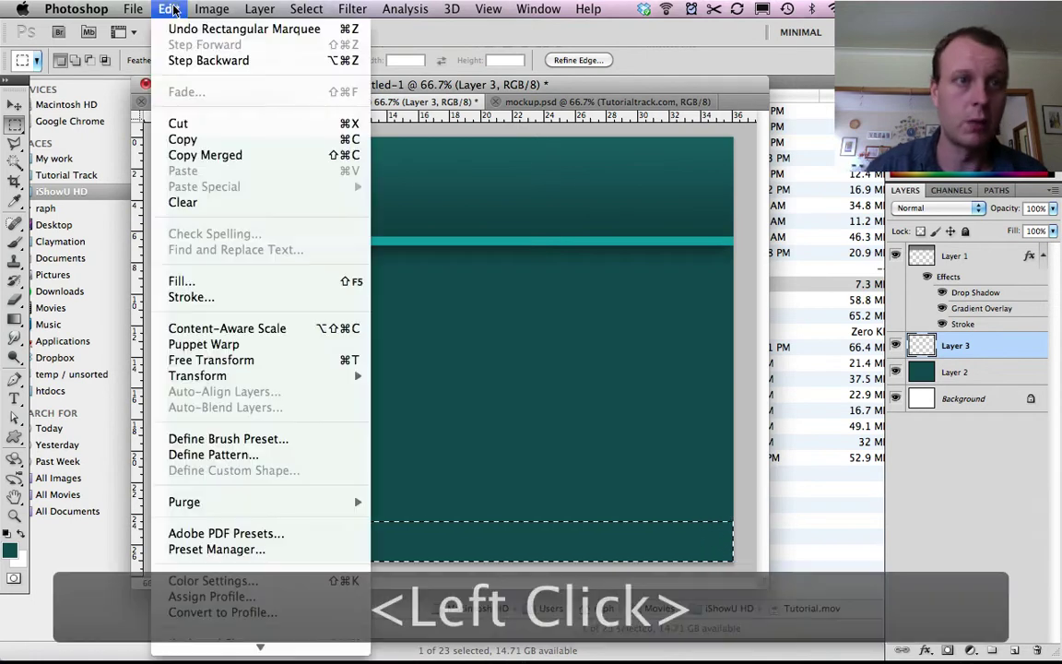
{"action": "left_click", "coordinate": [195, 281]}
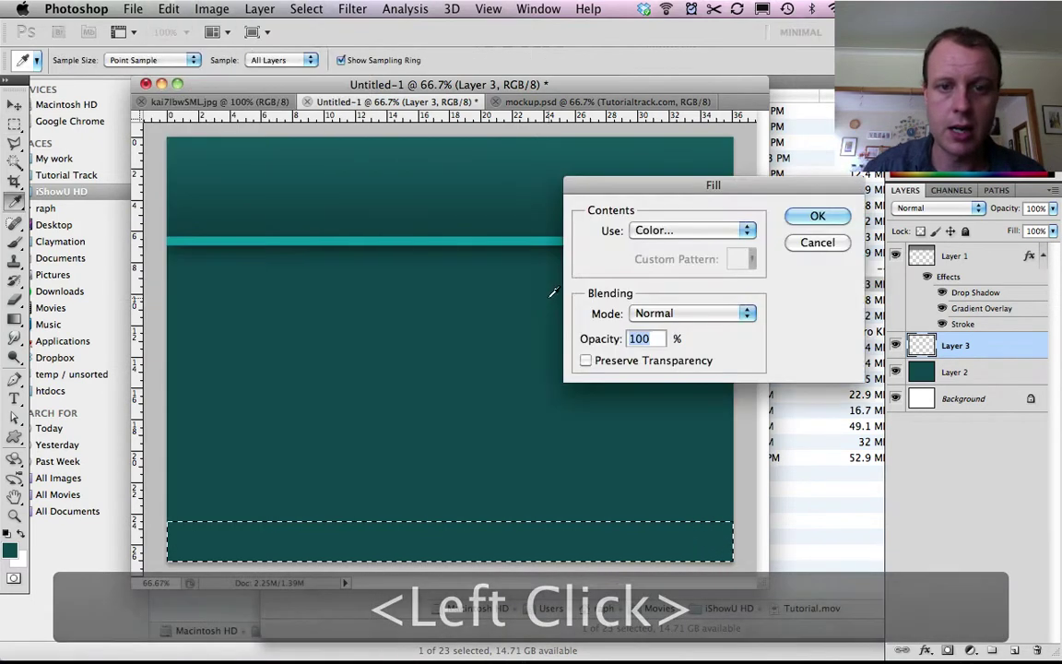
{"action": "left_click", "coordinate": [811, 218]}
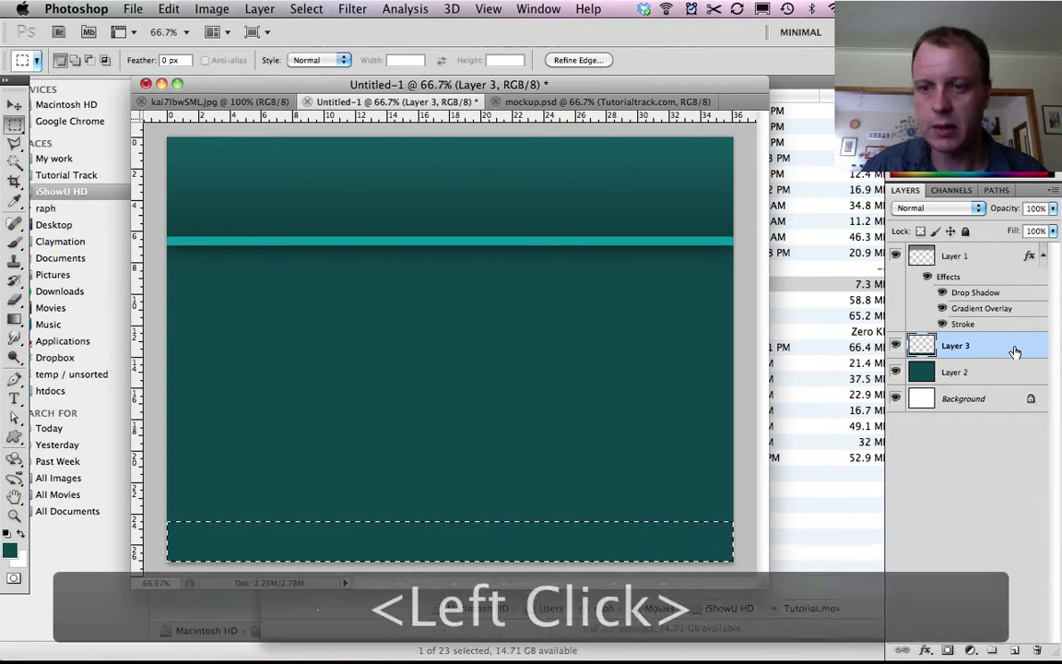
- Enable a Gradient Overlay layer style on Layer 3 and open its gradient for editing
{"action": "double_click", "coordinate": [1022, 359]}
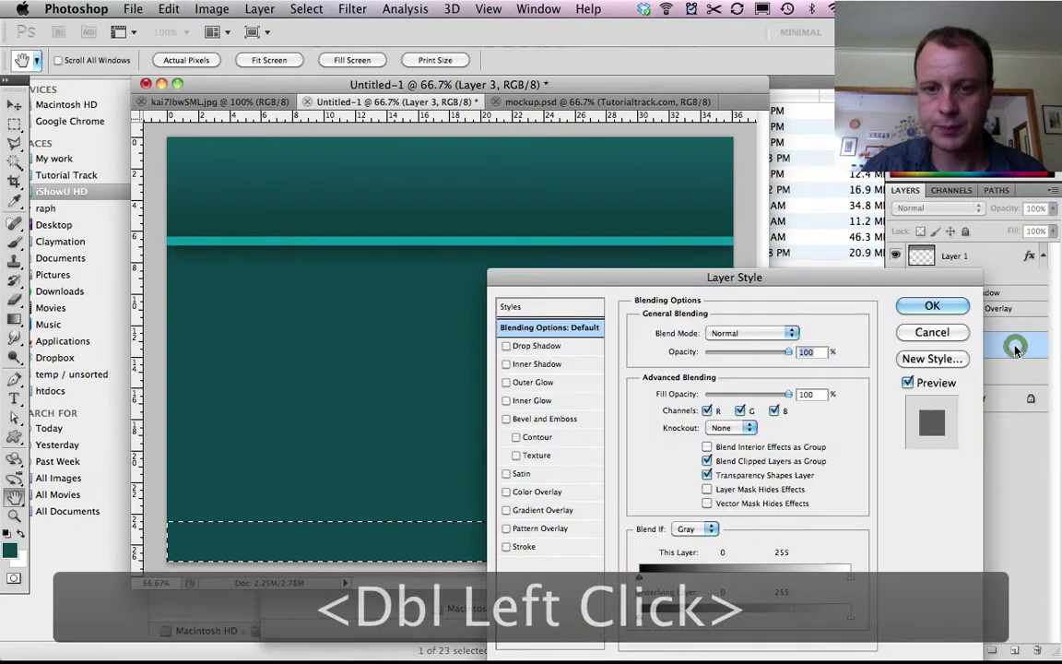
{"action": "left_click", "coordinate": [505, 510]}
{"action": "left_click", "coordinate": [545, 512]}
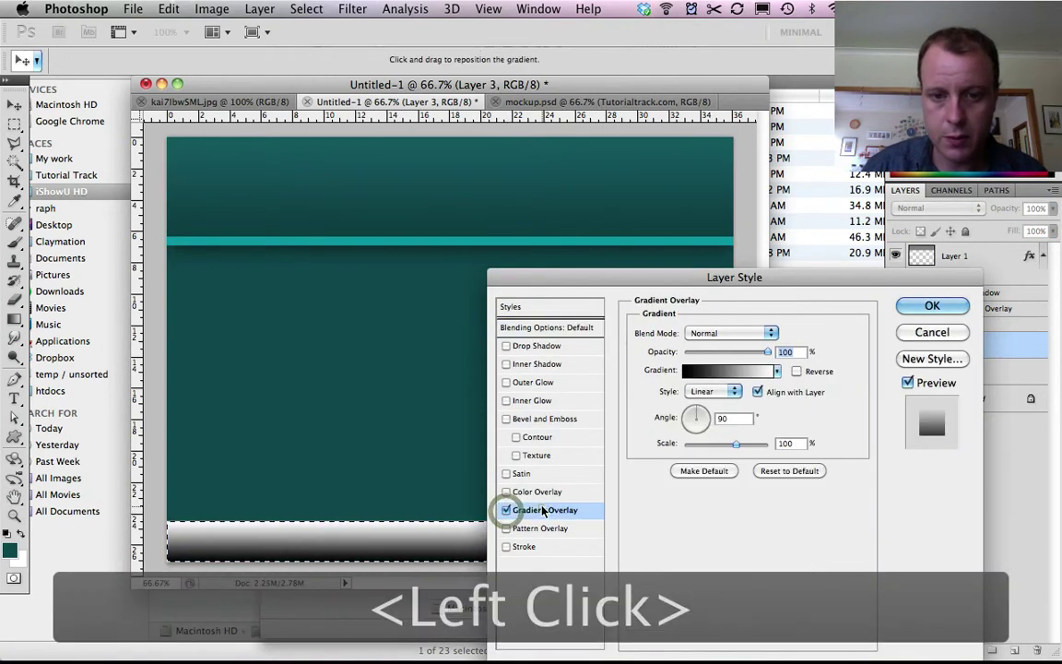
{"action": "left_click", "coordinate": [735, 372]}
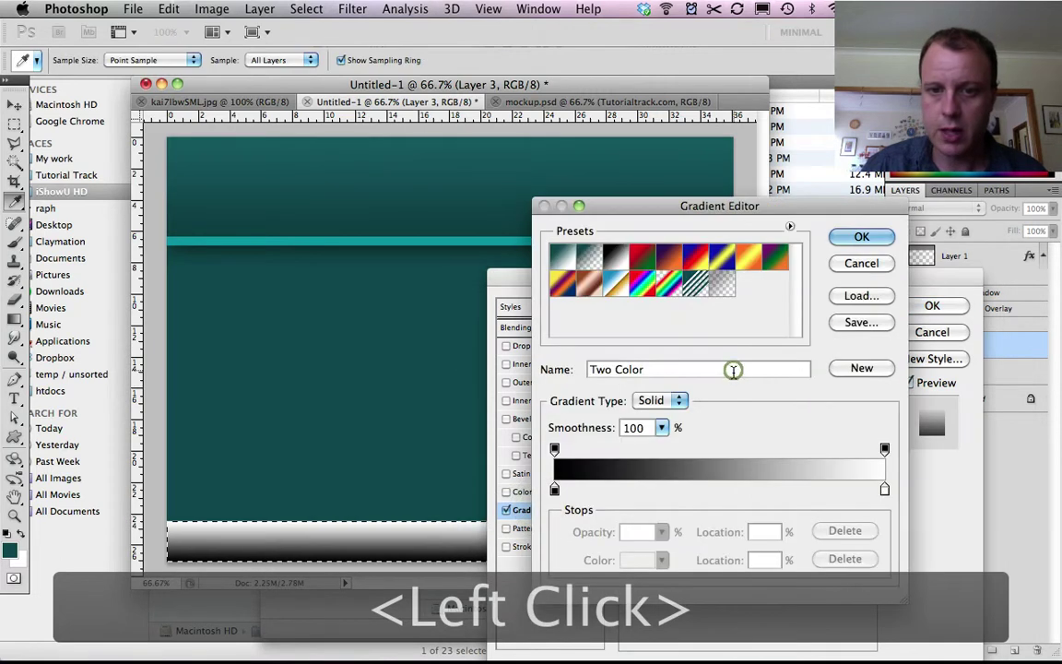
- Set the gradient's starting colour stop at 0% to #c58600
{"action": "left_click", "coordinate": [554, 490]}
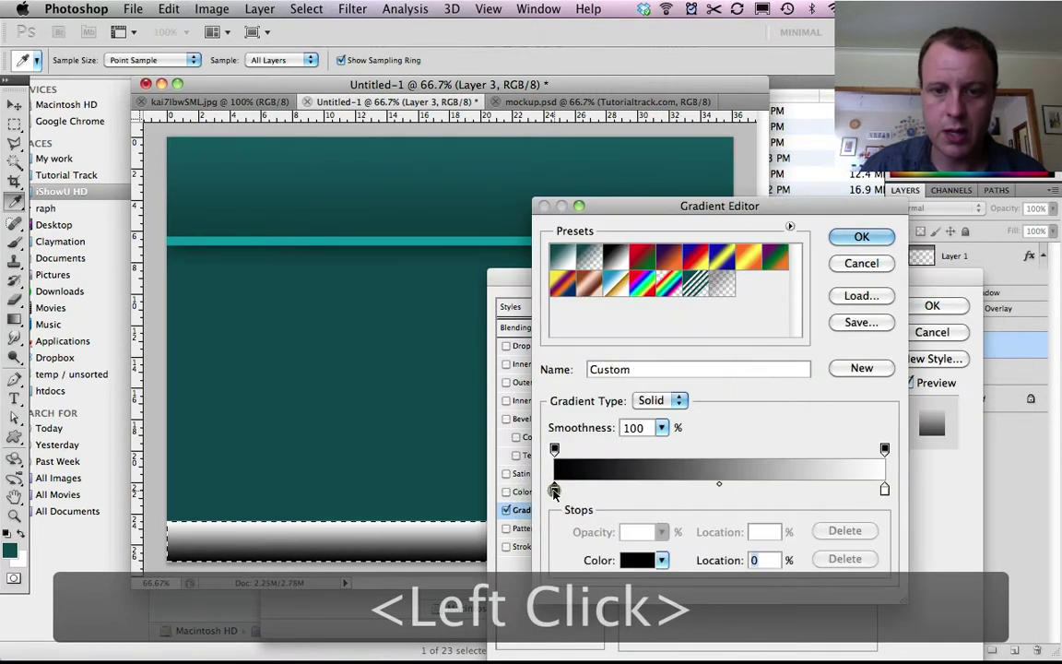
{"action": "left_click", "coordinate": [640, 559]}
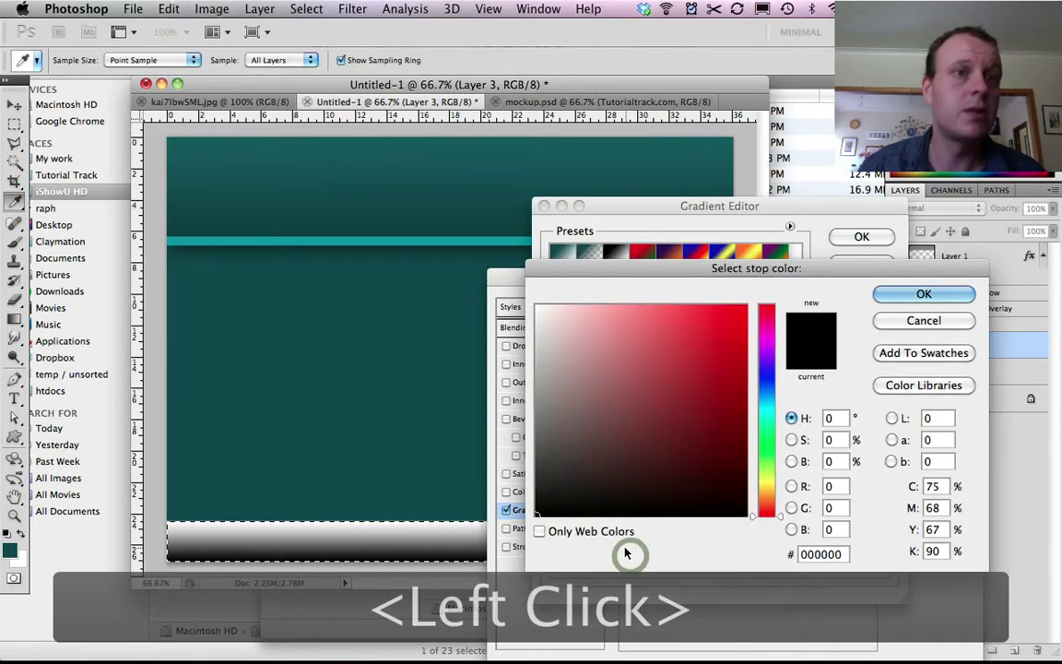
{"action": "double_click", "coordinate": [824, 554]}
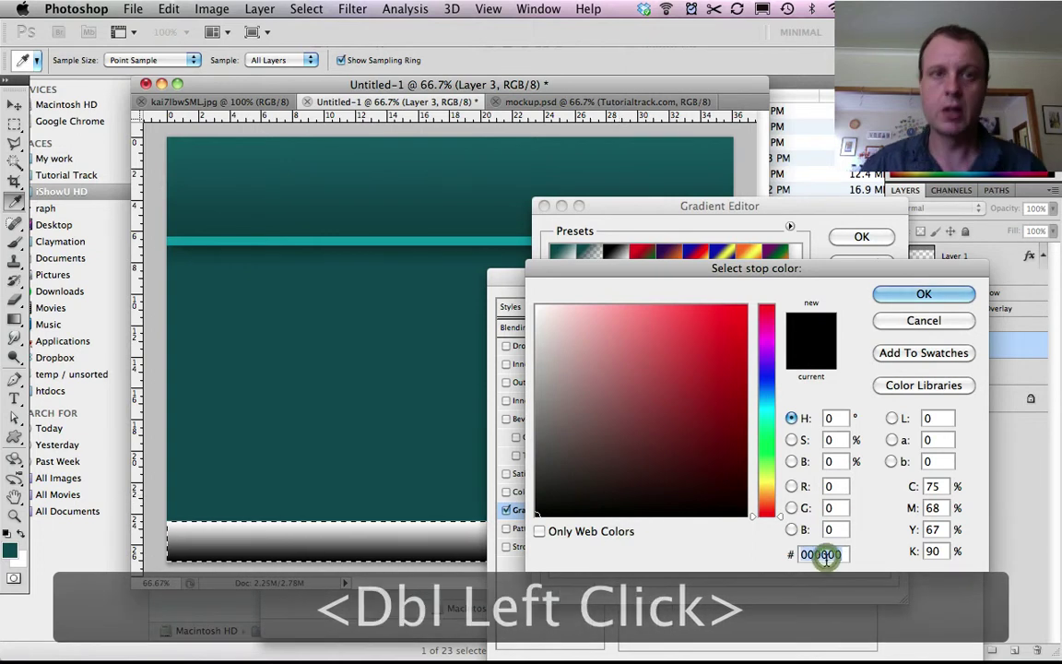
{"action": "type", "text": "c"}
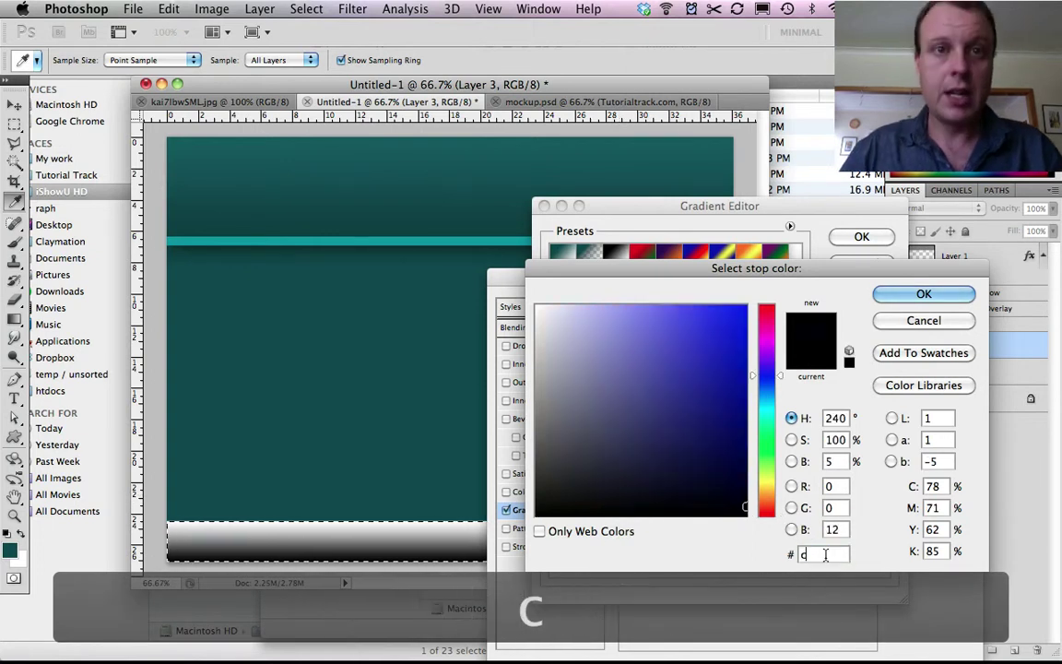
{"action": "type", "text": "58600"}
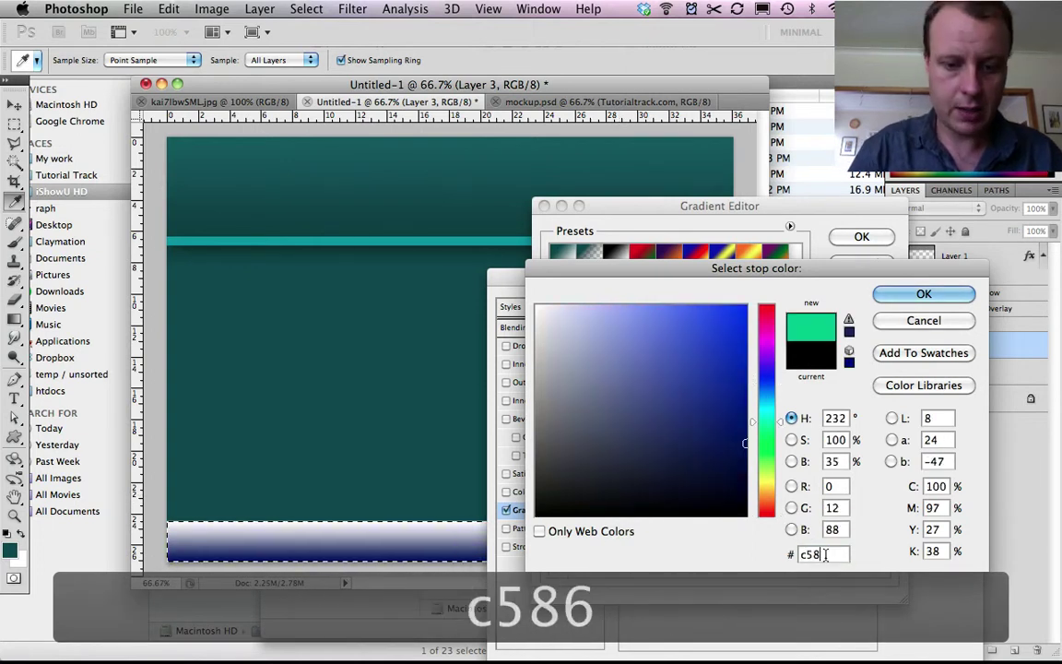
{"action": "left_click", "coordinate": [943, 296]}
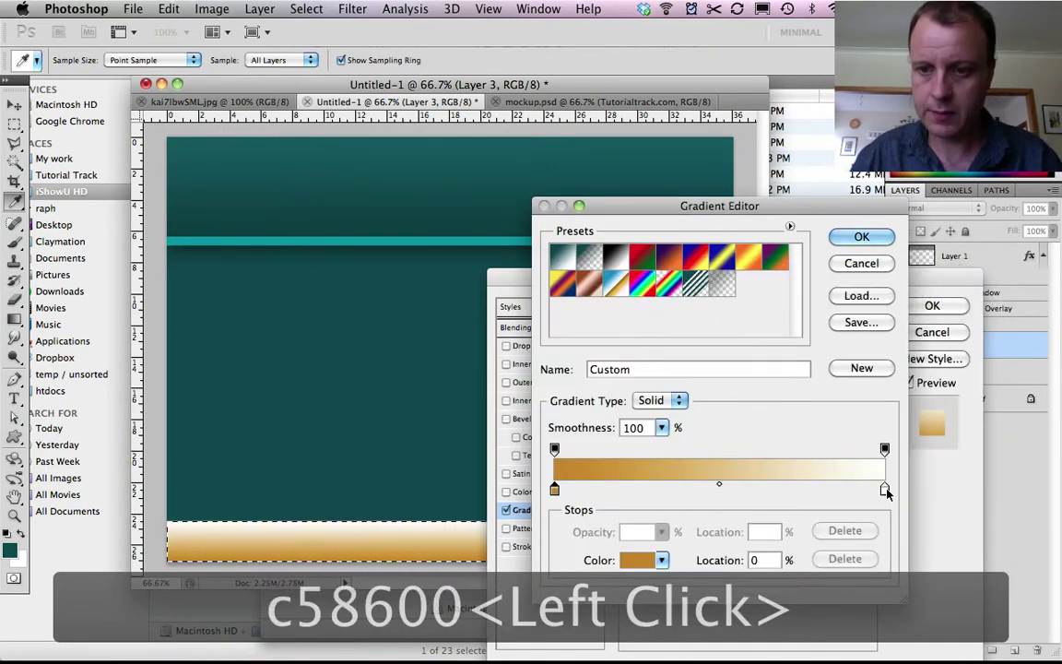
- Set the gradient's ending colour stop at 100% to #986800
{"action": "left_click", "coordinate": [885, 489]}
{"action": "left_click", "coordinate": [640, 560]}
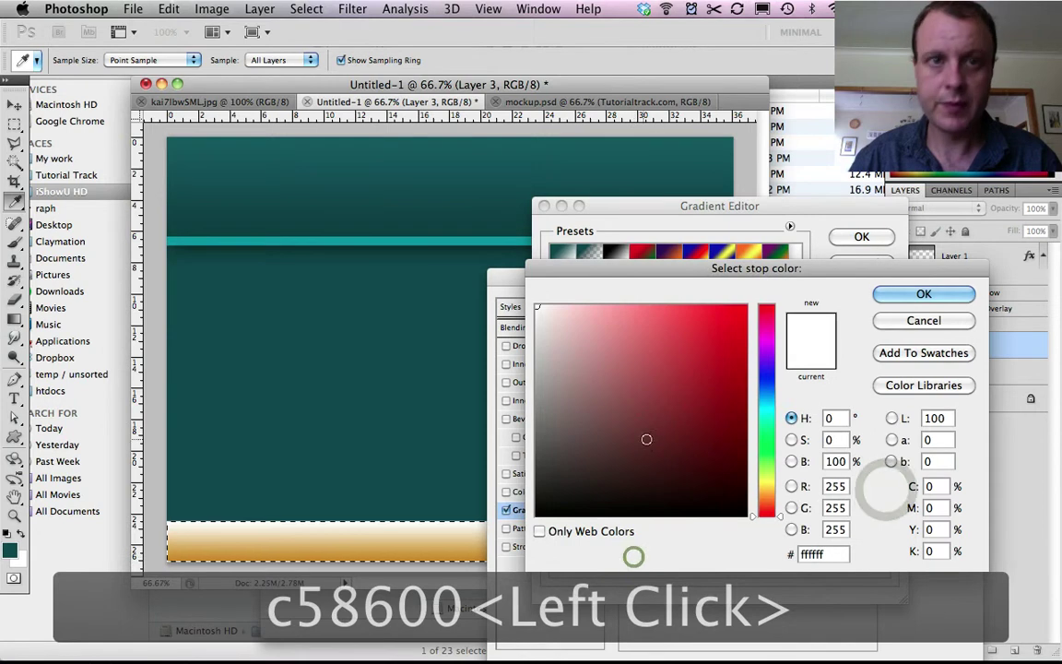
{"action": "double_click", "coordinate": [810, 556]}
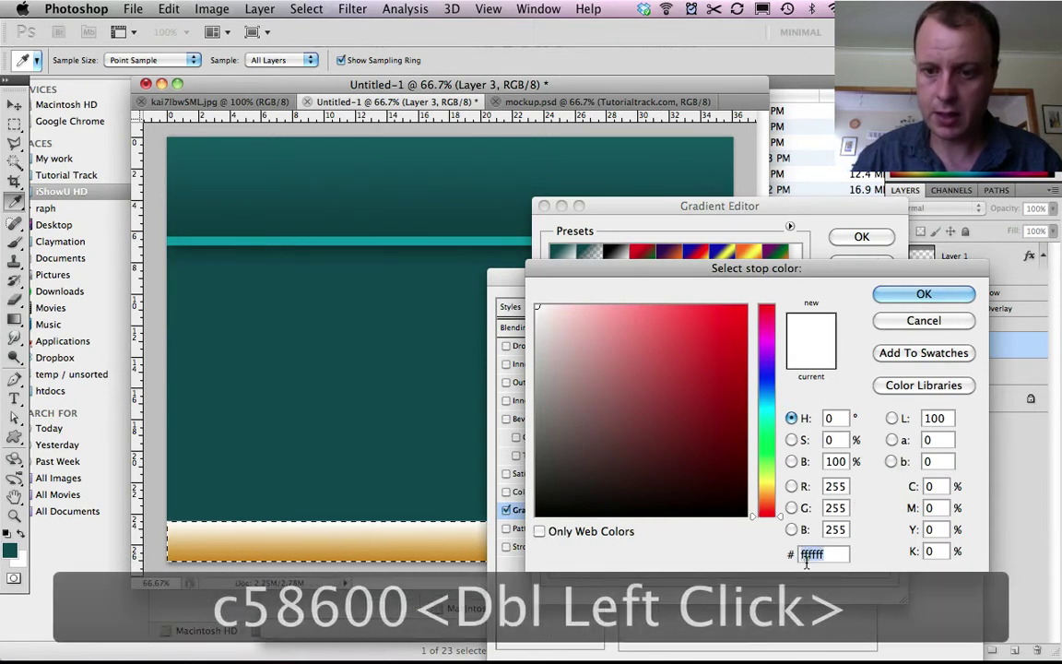
{"action": "type", "text": "986800"}
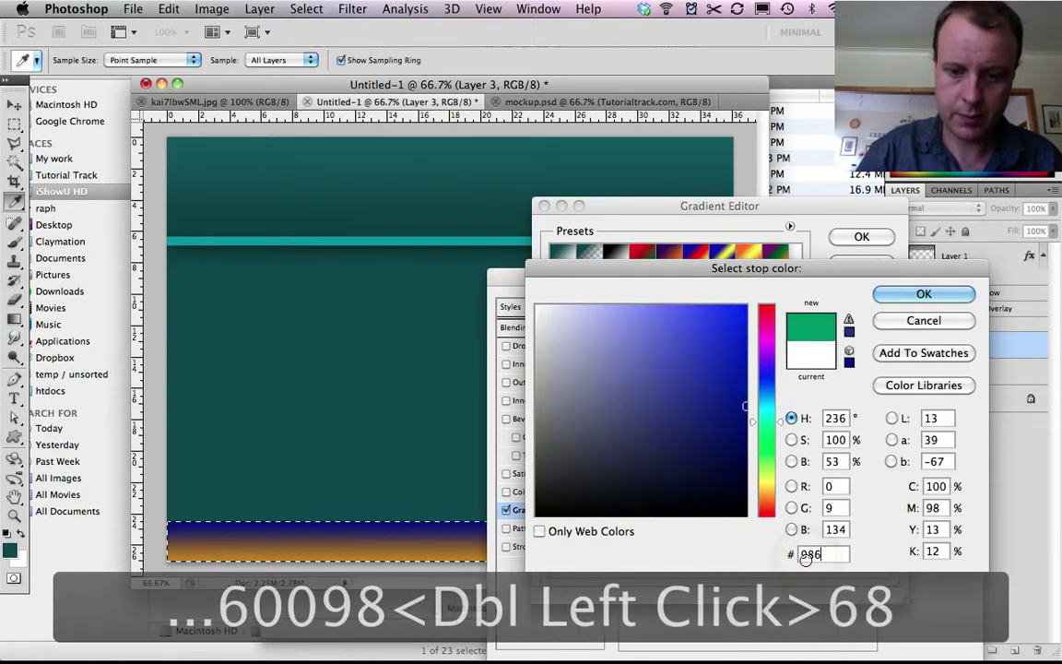
{"action": "left_click", "coordinate": [939, 295]}
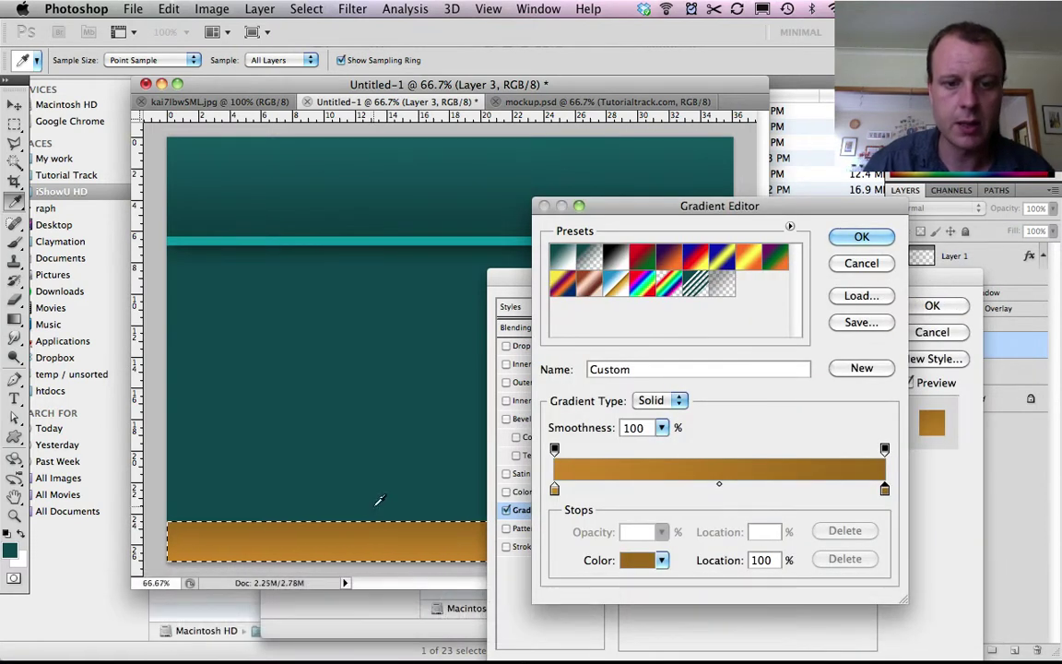
- Apply the custom gradient overlay to Layer 3 and deselect the strip
{"action": "left_click", "coordinate": [859, 234]}
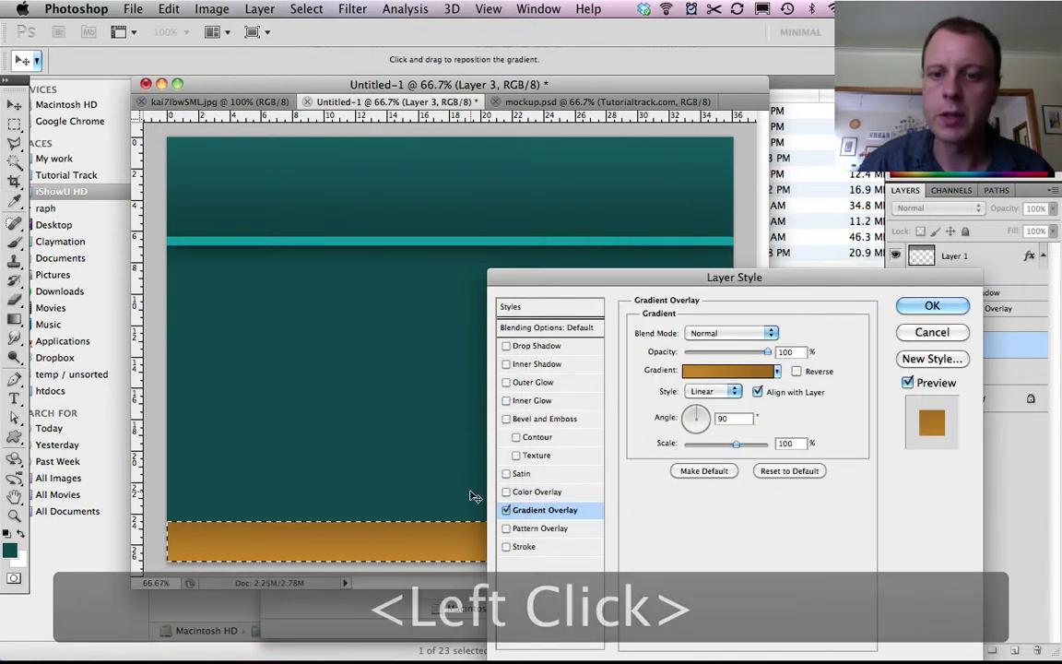
{"action": "left_click", "coordinate": [950, 314]}
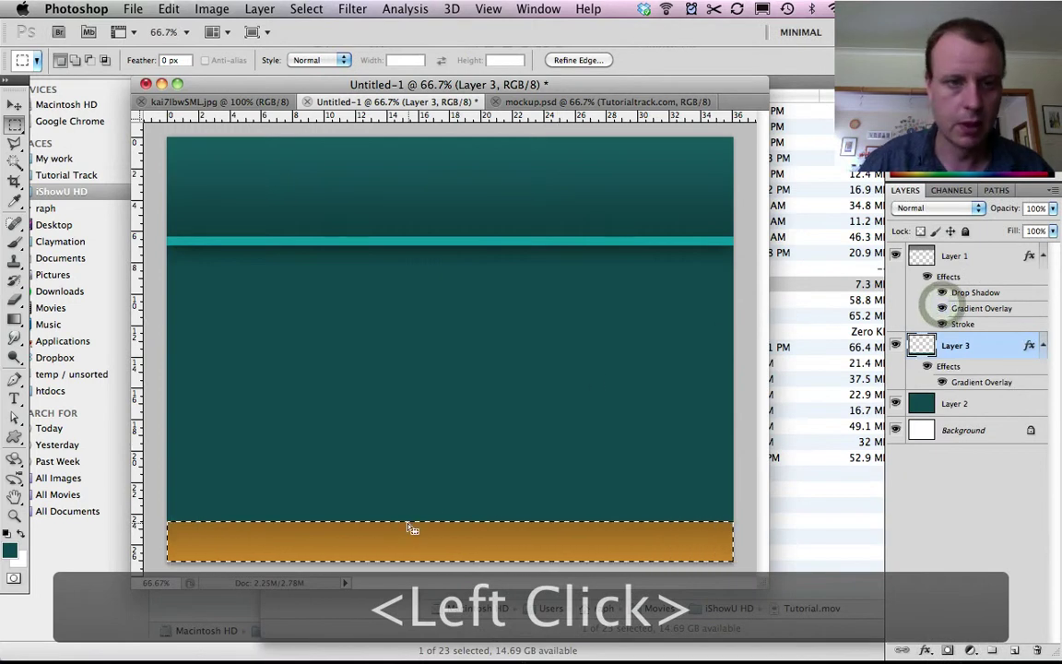
{"action": "left_click", "coordinate": [307, 9]}
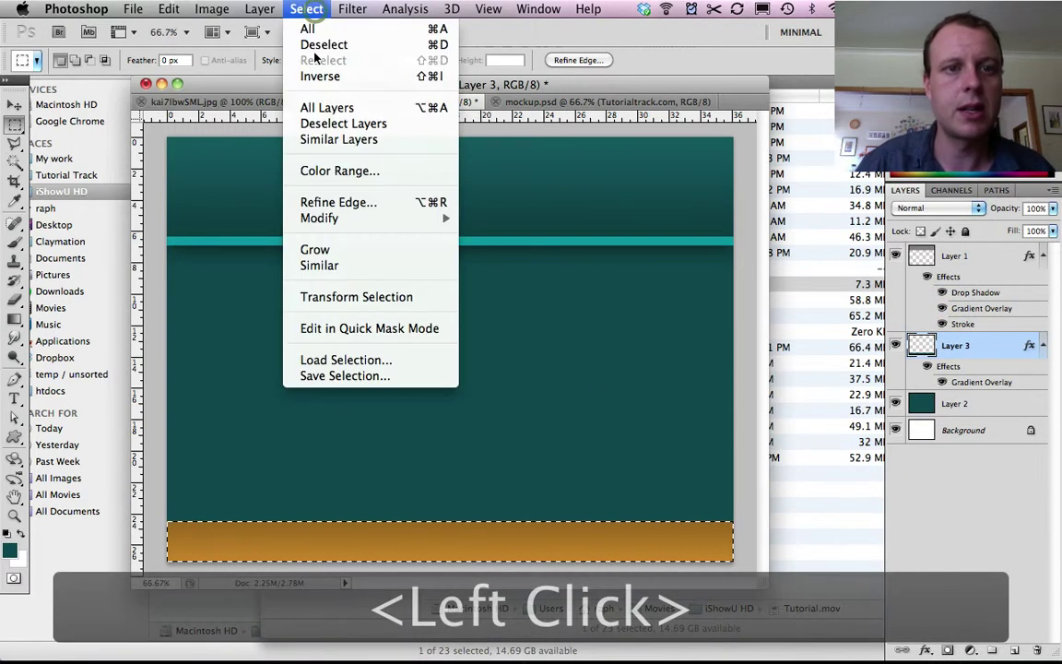
{"action": "left_click", "coordinate": [314, 46]}
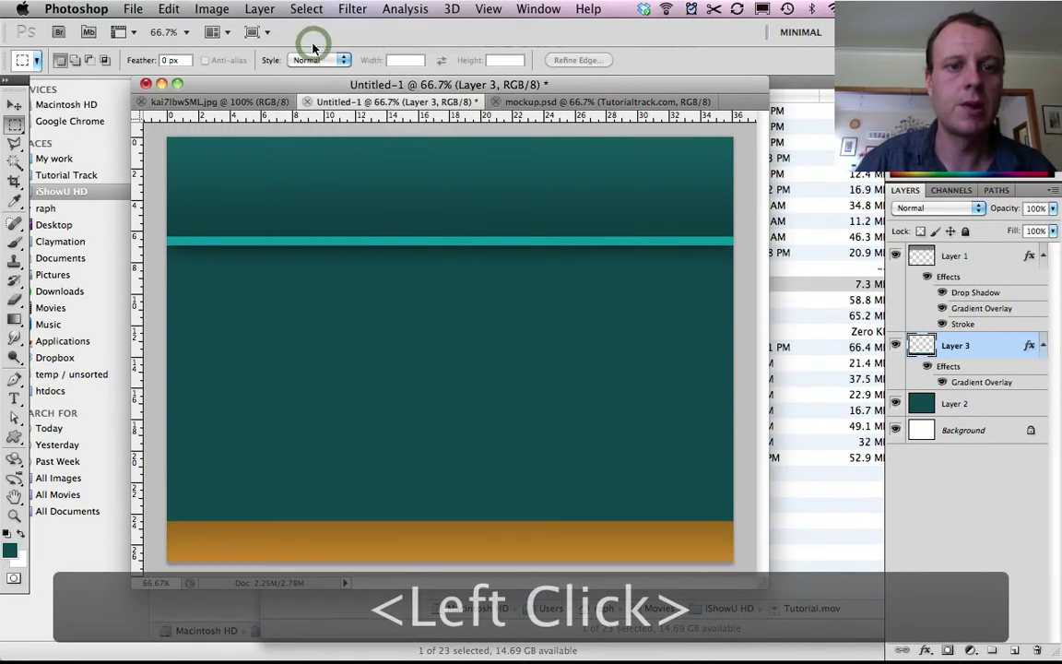